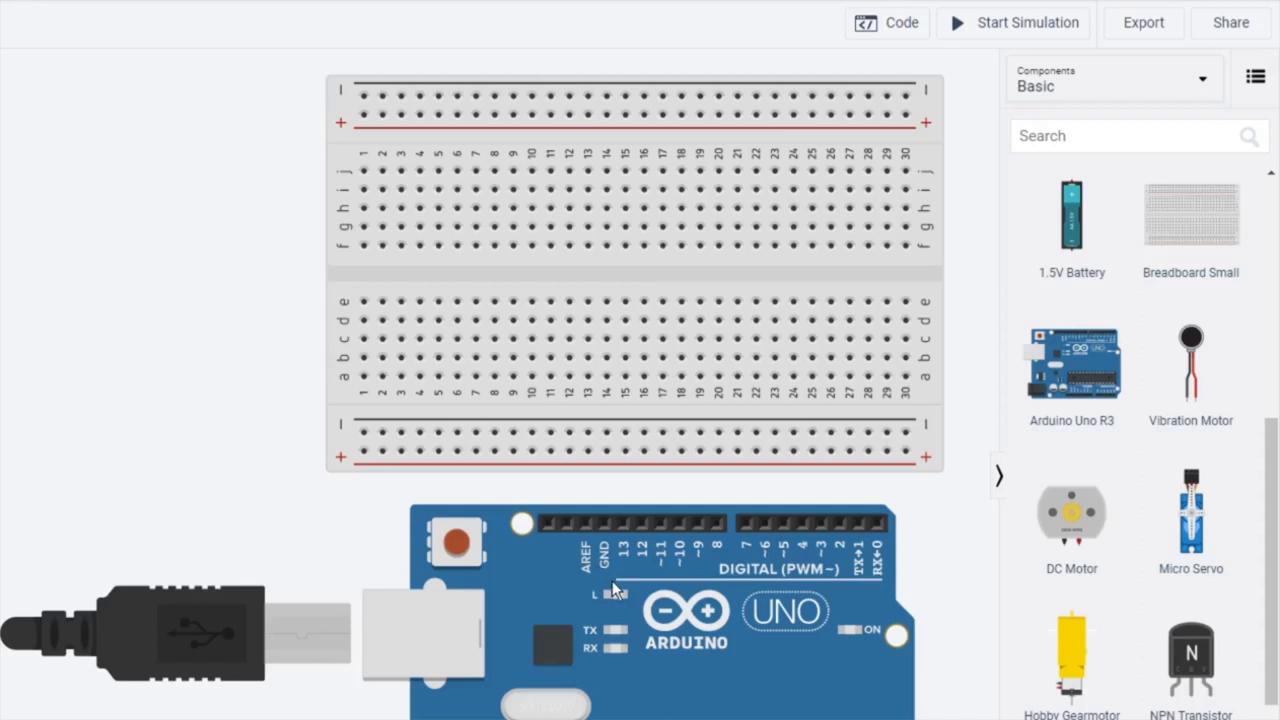
# Step: Begin a new wire at an Arduino pin and lead it to the breadboard's bottom + rail
pyautogui.scroll(-1, 576, 156)
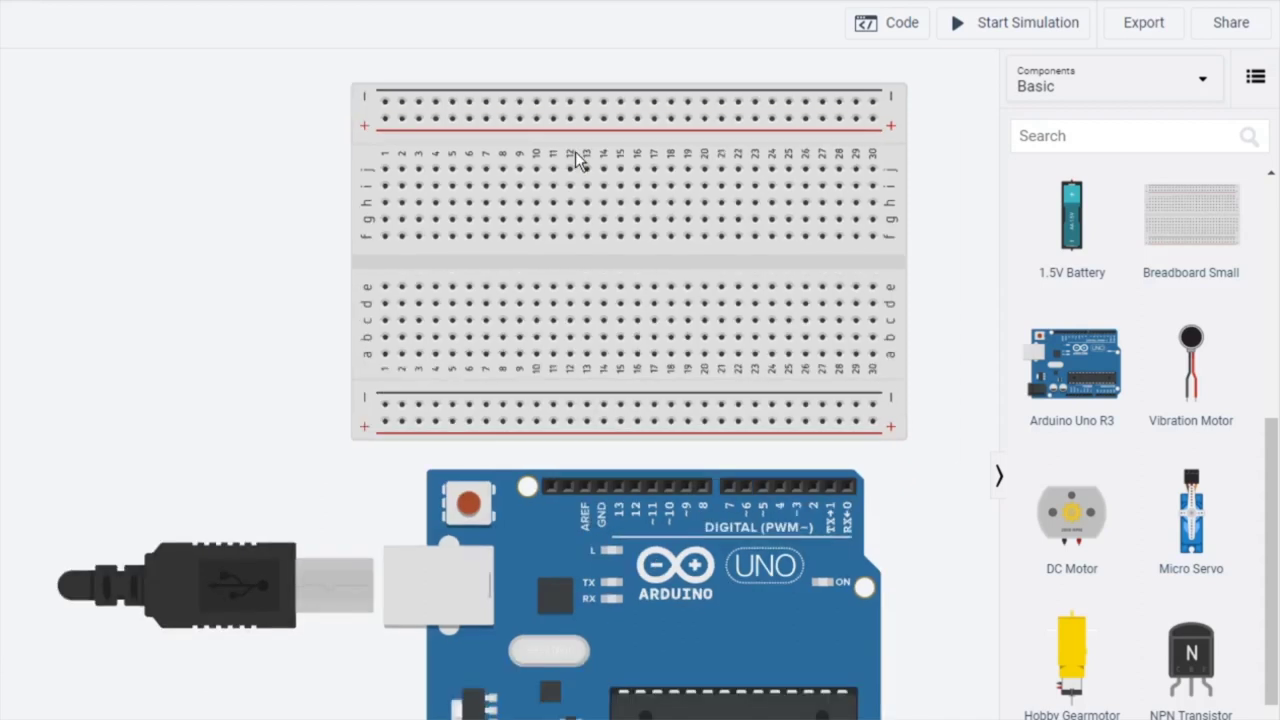
pyautogui.scroll(1, 576, 160)
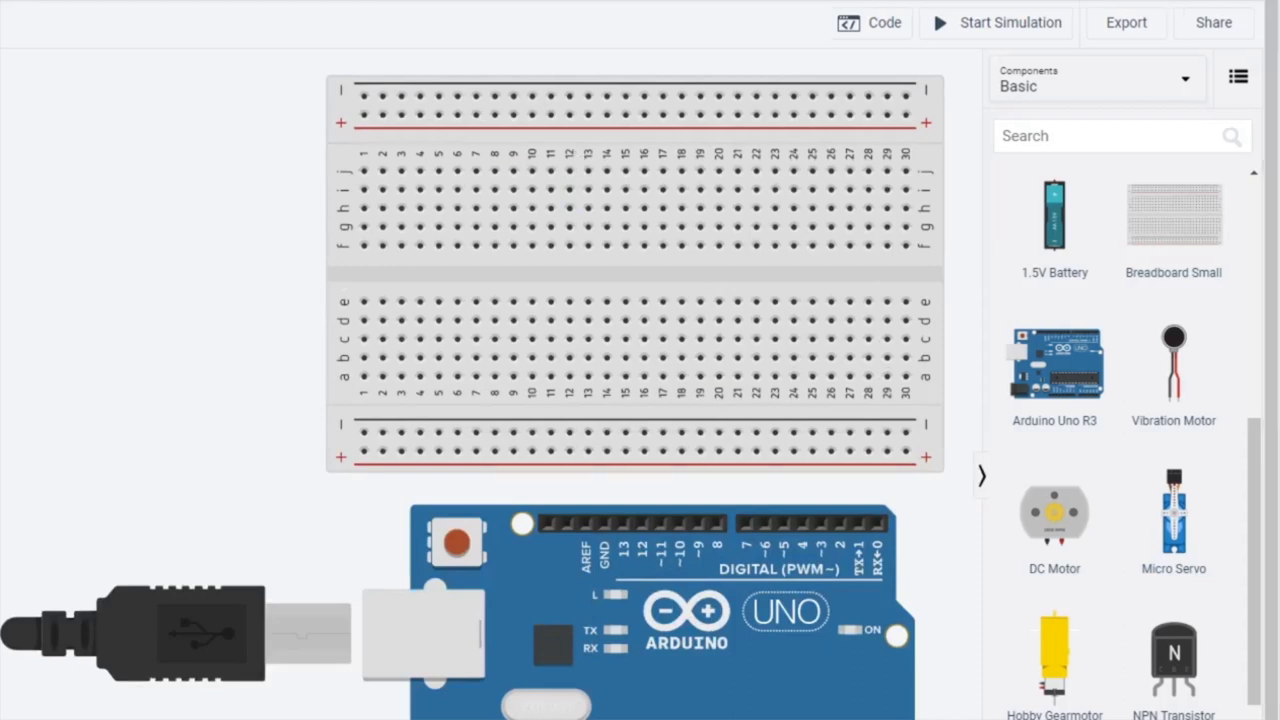
pyautogui.click(364, 452)
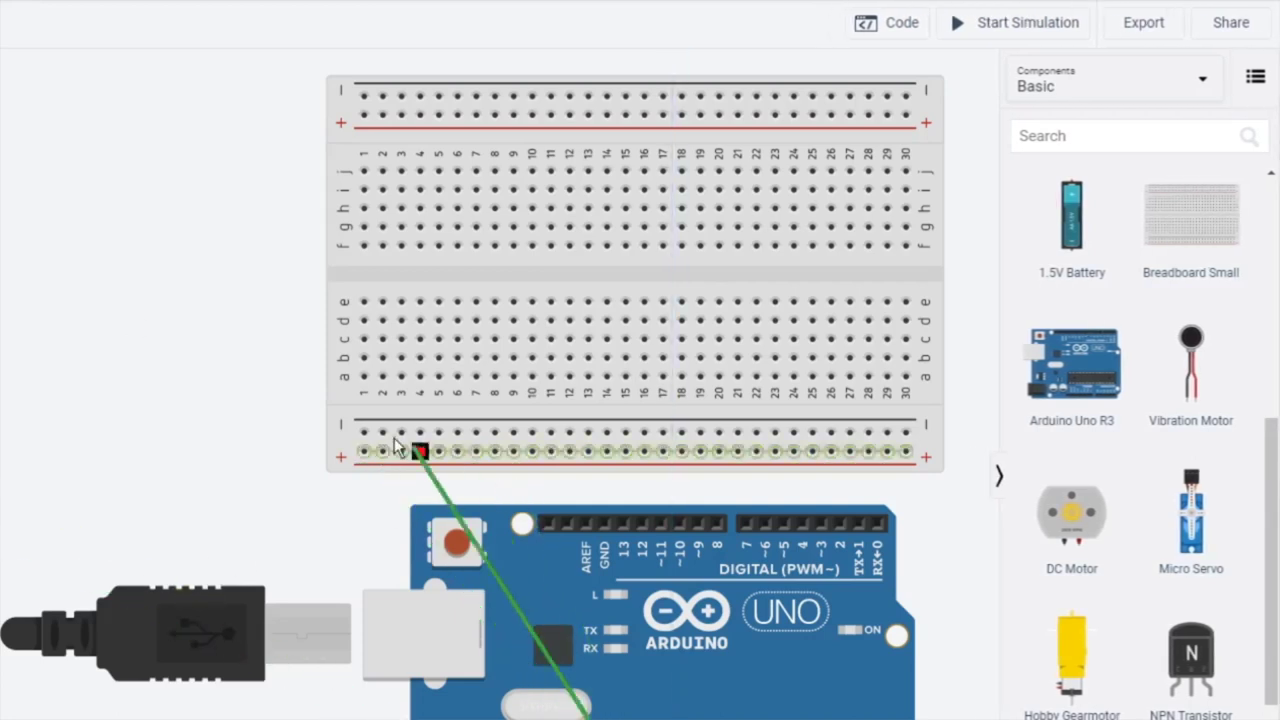
# Step: End the wire on the bottom + rail and colour it red
pyautogui.click(367, 453)
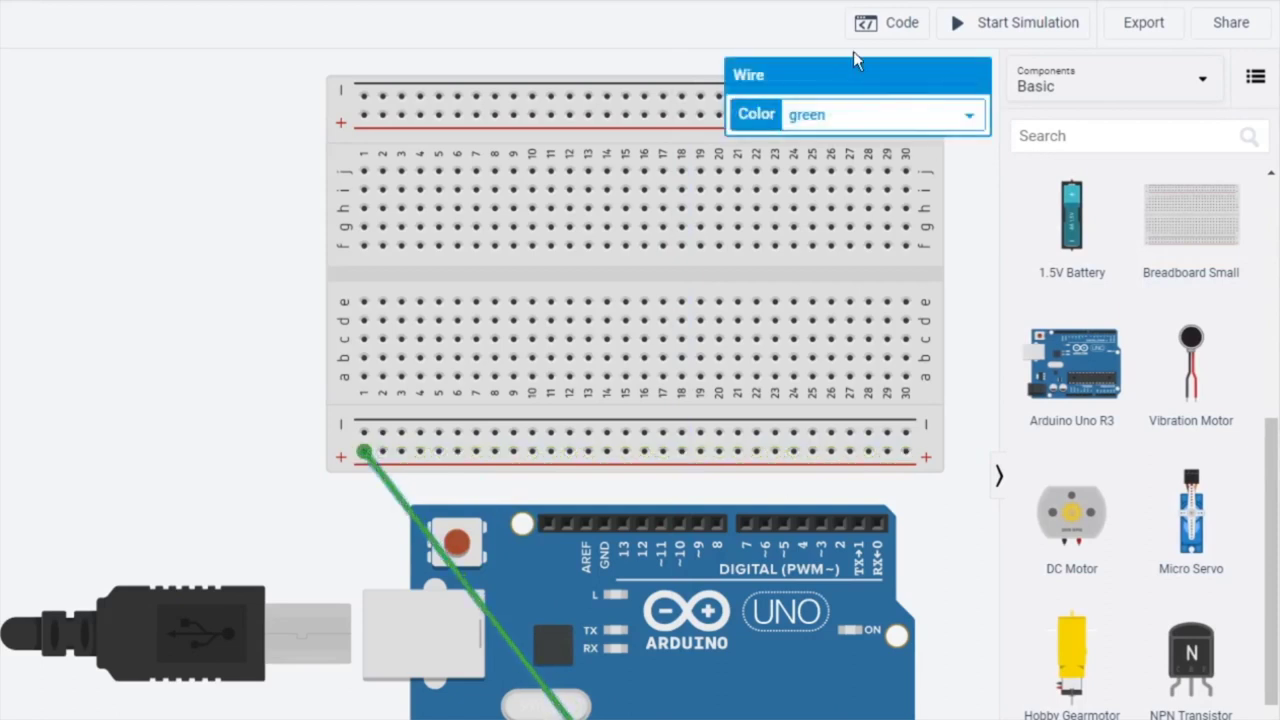
pyautogui.click(880, 120)
pyautogui.click(861, 156)
# Step: Draw a second wire from an Arduino pin to the bottom − rail and colour it black
pyautogui.click(600, 718)
pyautogui.click(383, 432)
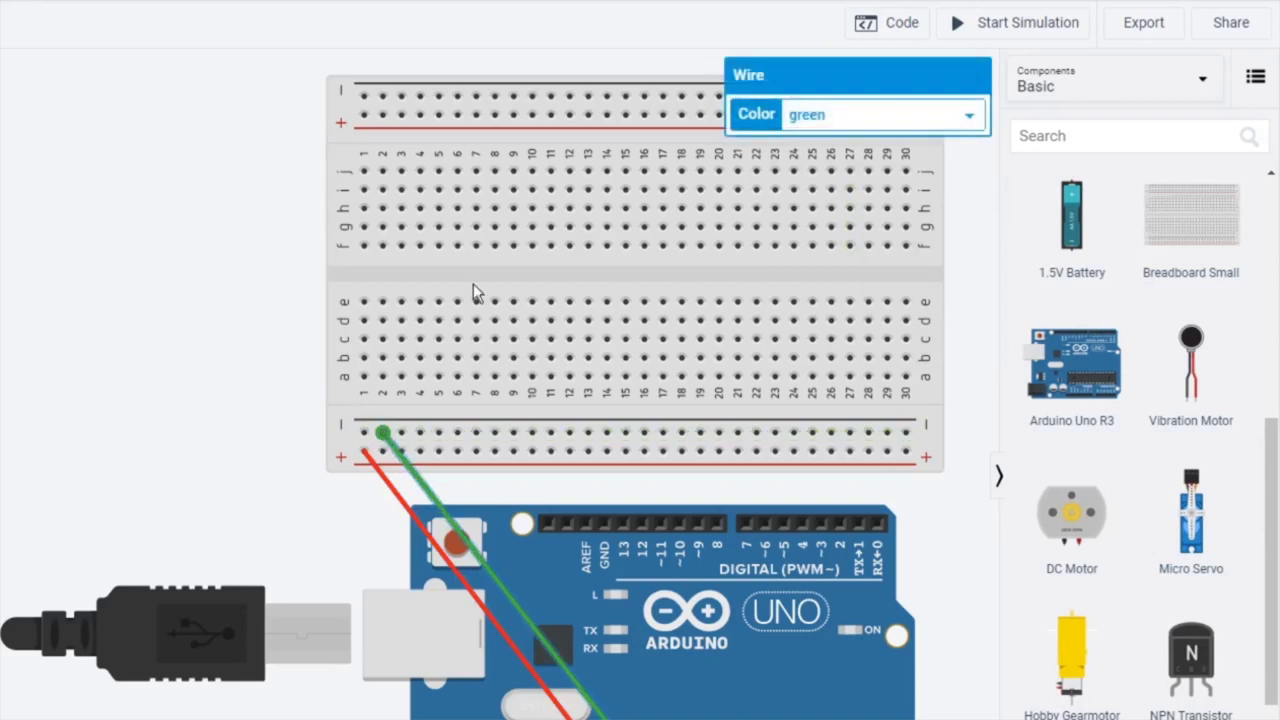
pyautogui.click(878, 115)
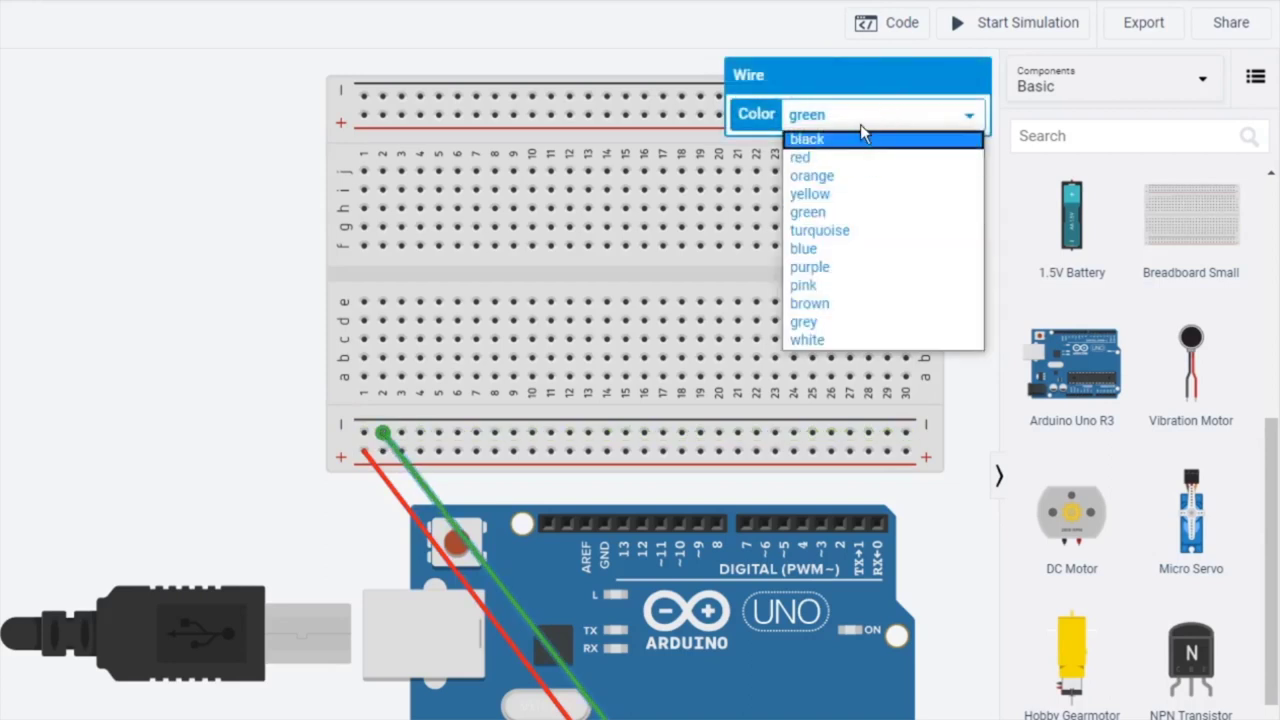
pyautogui.click(862, 139)
pyautogui.click(20, 257)
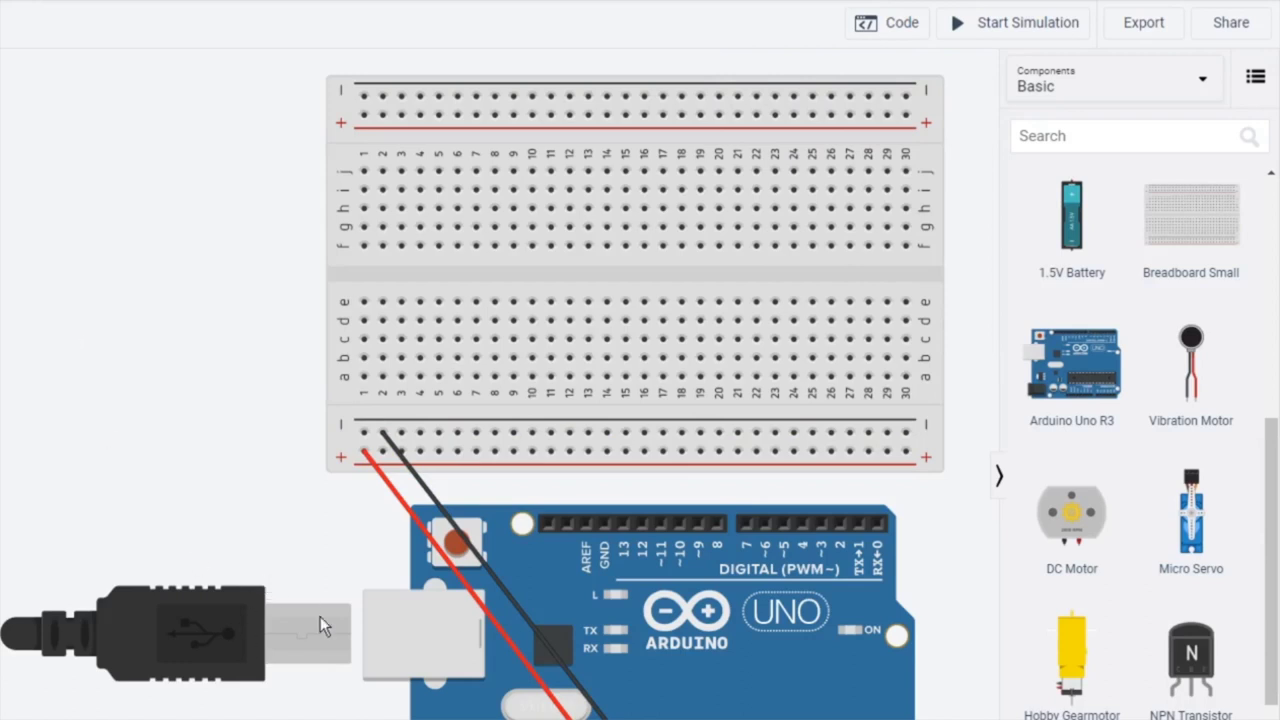
# Step: Search components for 'button' and drop a slide switch onto the breadboard near column 28
pyautogui.scroll(-5, 1075, 400)
pyautogui.scroll(8, 1080, 237)
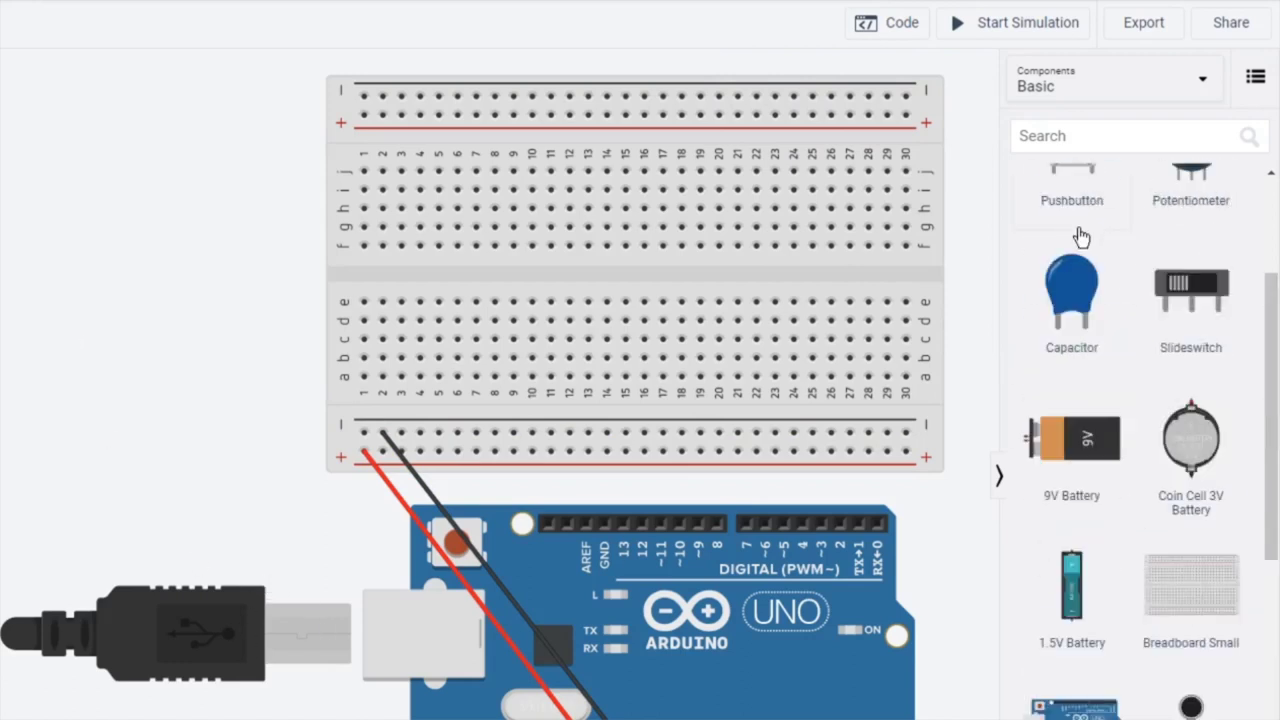
pyautogui.click(1083, 149)
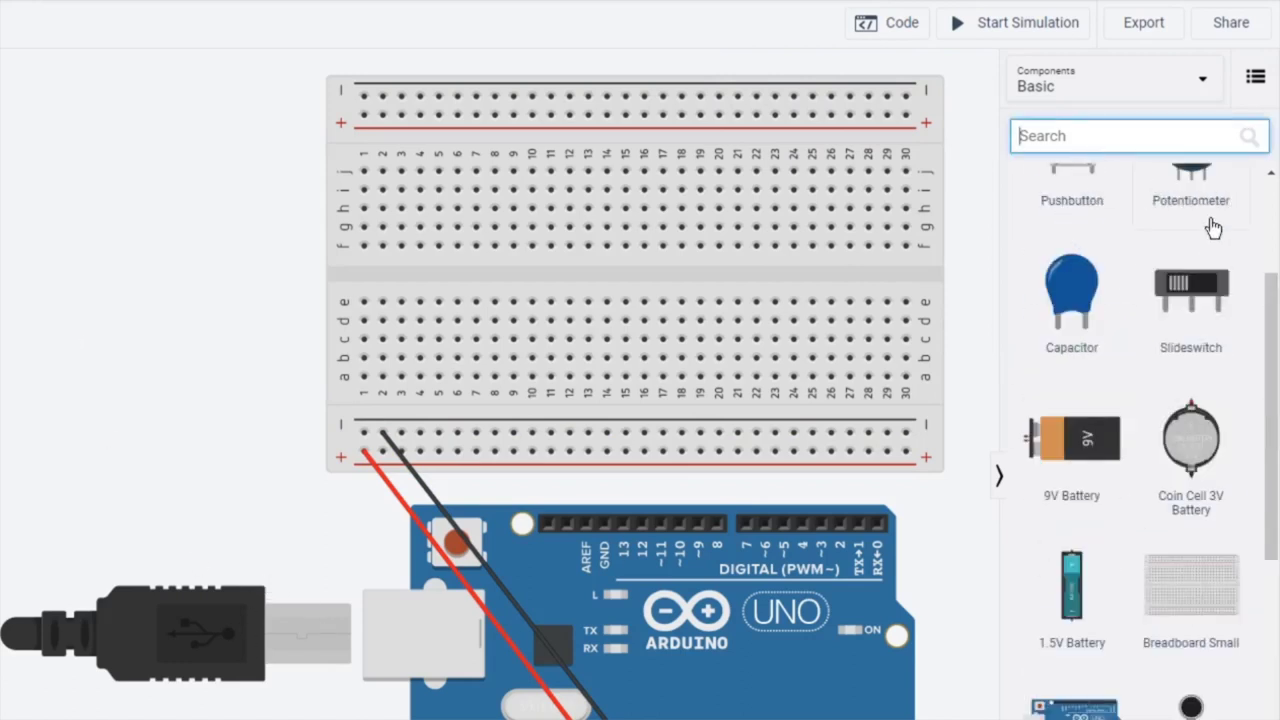
pyautogui.scroll(3, 1212, 228)
pyautogui.write('butt')
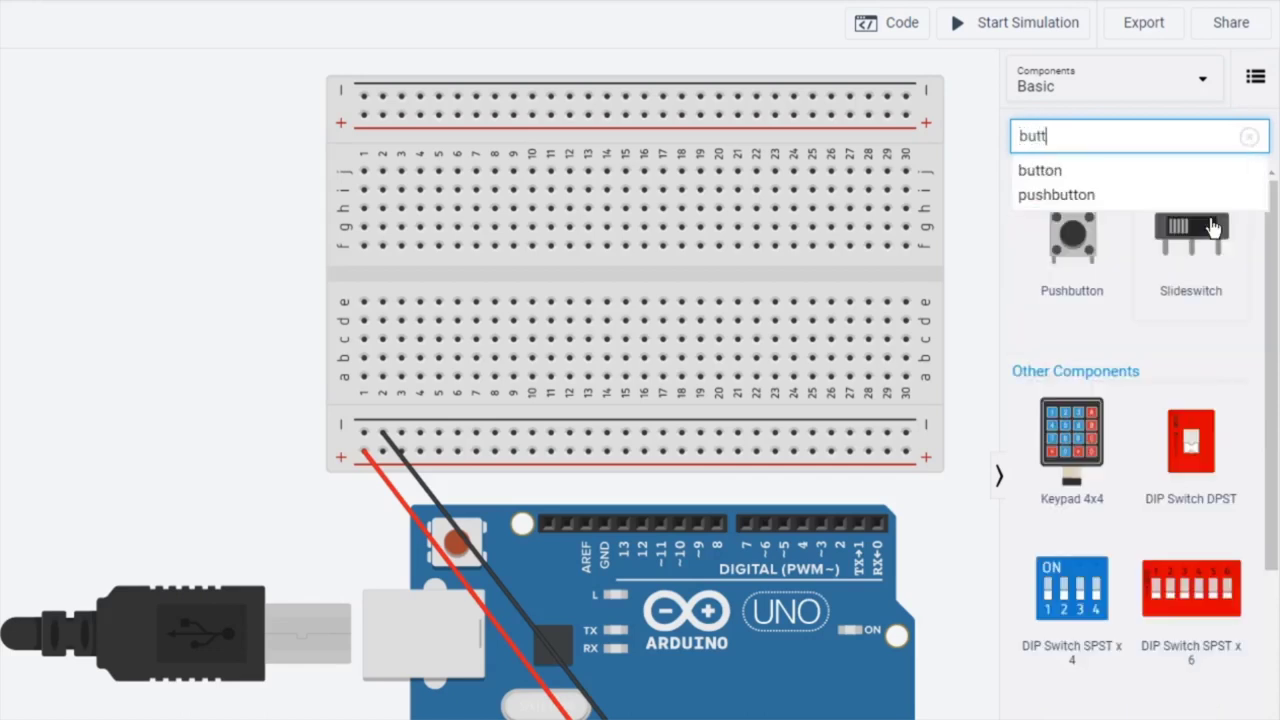
pyautogui.write('on')
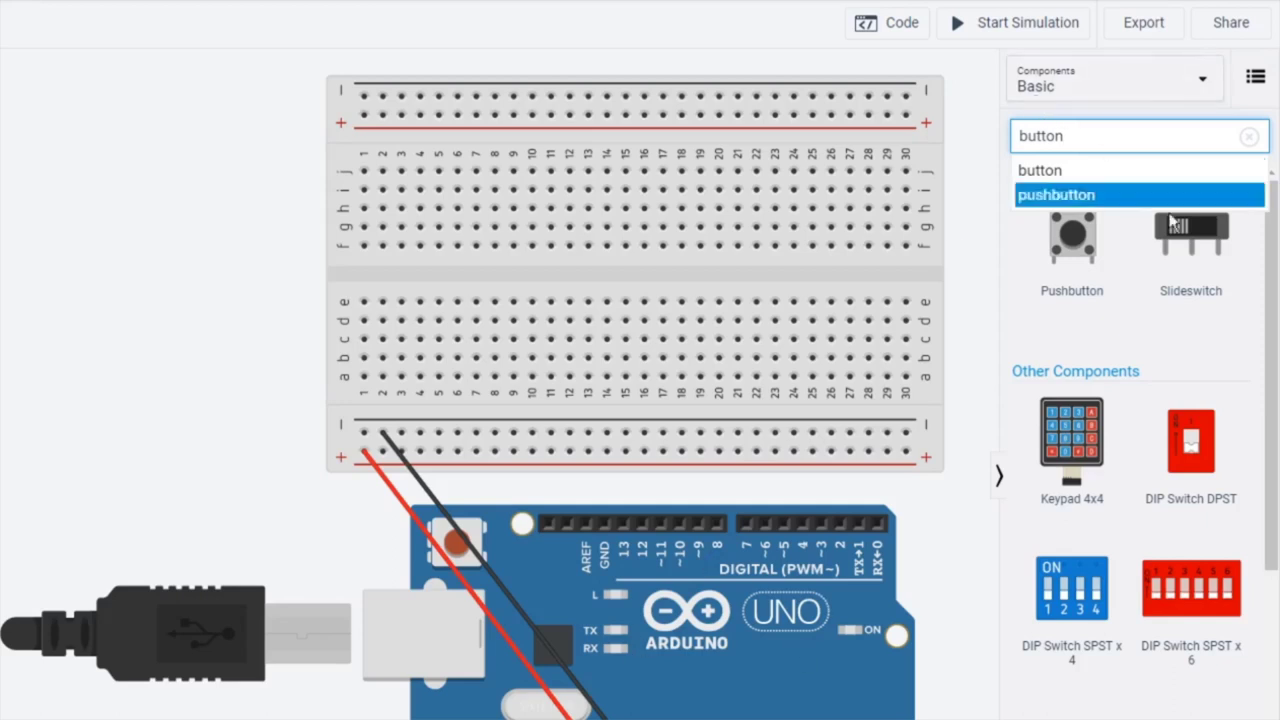
pyautogui.moveTo(1200, 244); pyautogui.dragTo(865, 307)
pyautogui.click(669, 68)
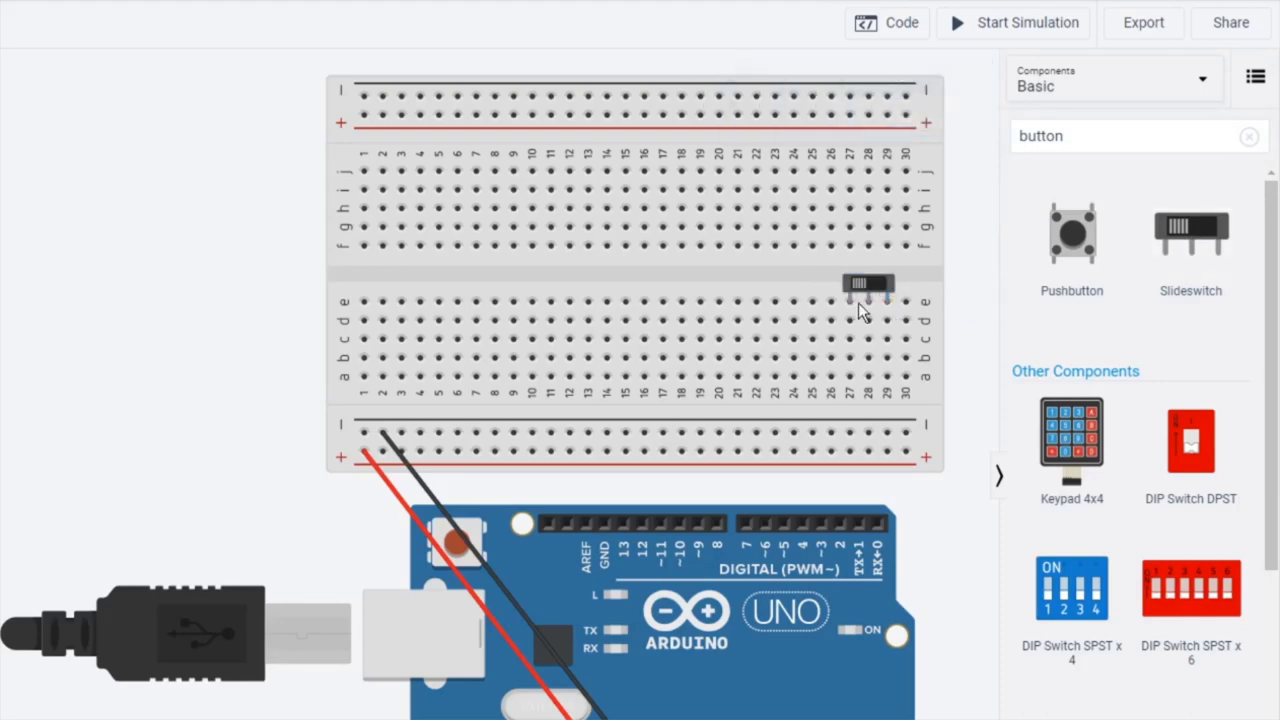
pyautogui.scroll(-3, 986, 322)
pyautogui.scroll(3, 986, 322)
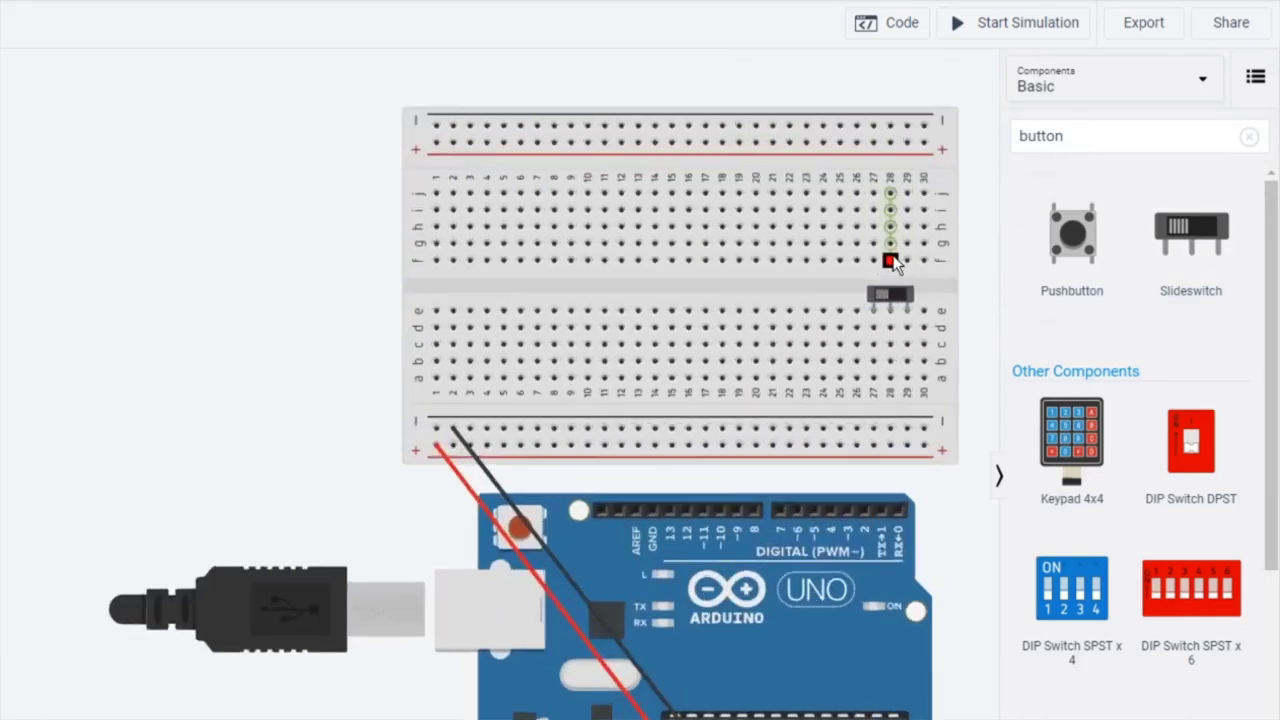
pyautogui.click(1140, 123)
# Step: Search for 'LED' and place three LEDs across the centre gap near columns 6, 12 and 18
pyautogui.press('BackSpace')
pyautogui.press('BackSpace')
pyautogui.press('BackSpace')
pyautogui.press('BackSpace')
pyautogui.press('BackSpace')
pyautogui.press('BackSpace')
pyautogui.write('LED')
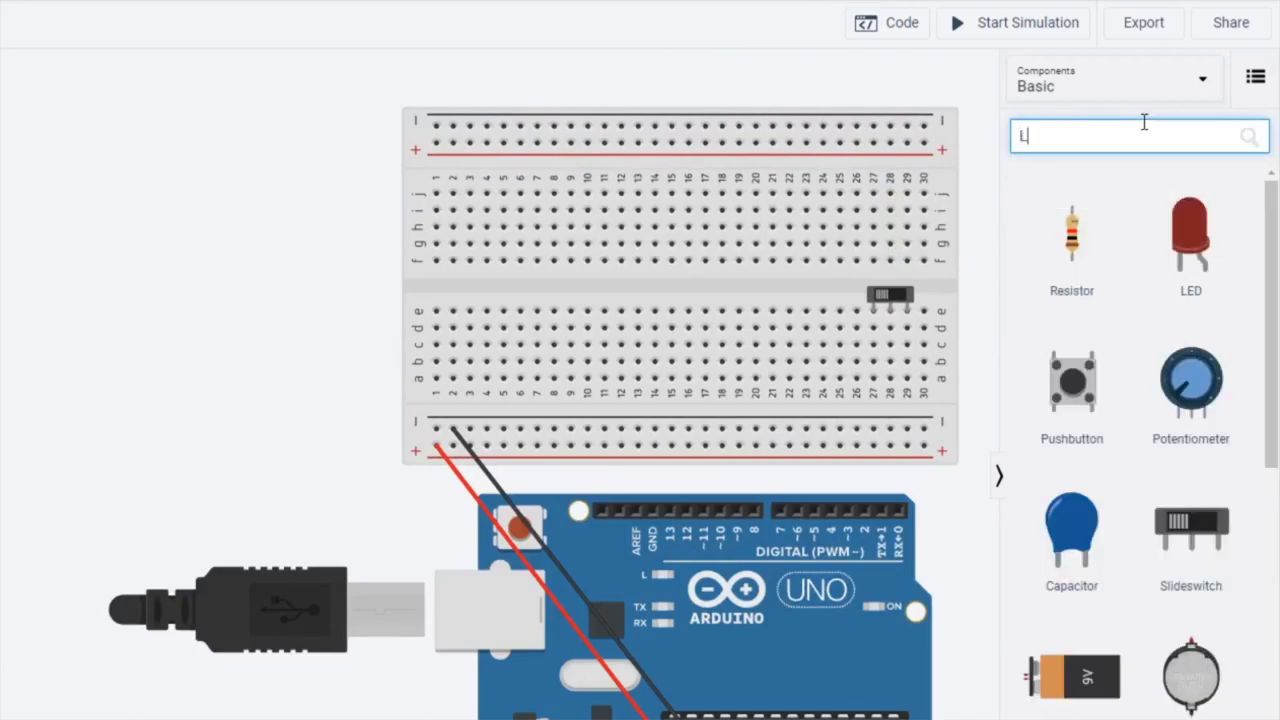
pyautogui.moveTo(1057, 309); pyautogui.dragTo(530, 322)
pyautogui.moveTo(1066, 255); pyautogui.dragTo(637, 314)
pyautogui.moveTo(1034, 266); pyautogui.dragTo(737, 318)
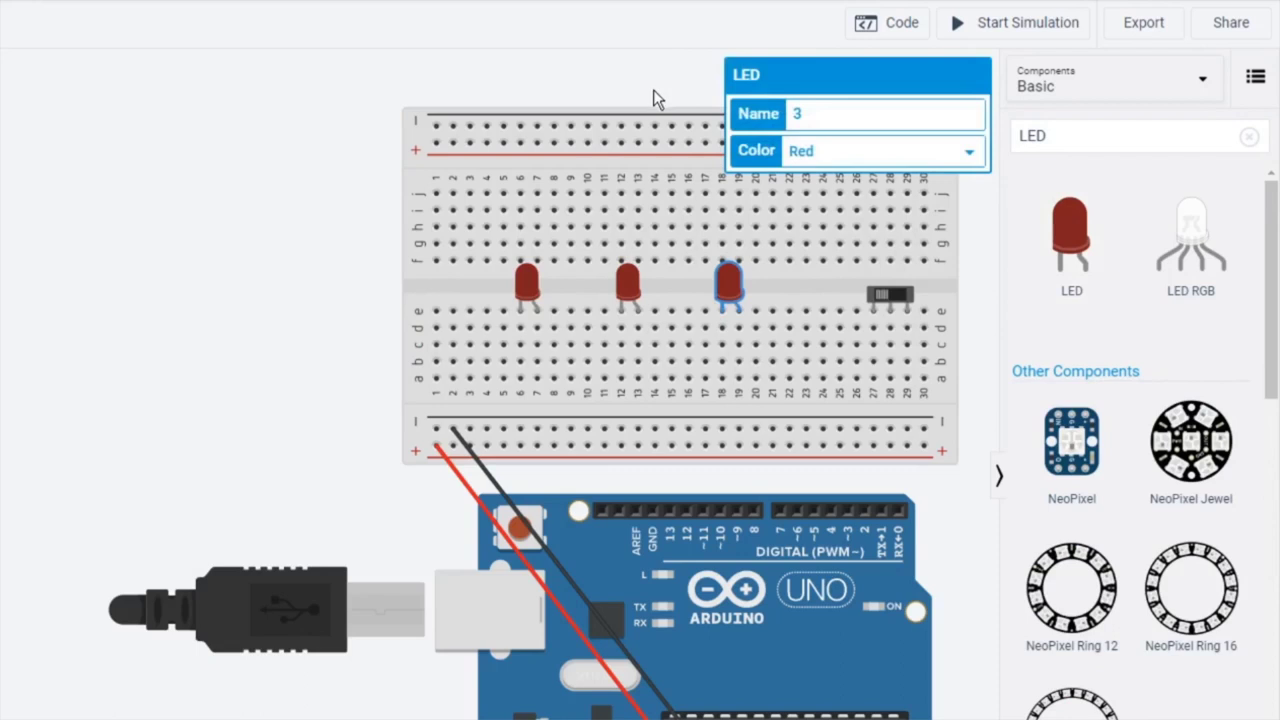
pyautogui.click(649, 56)
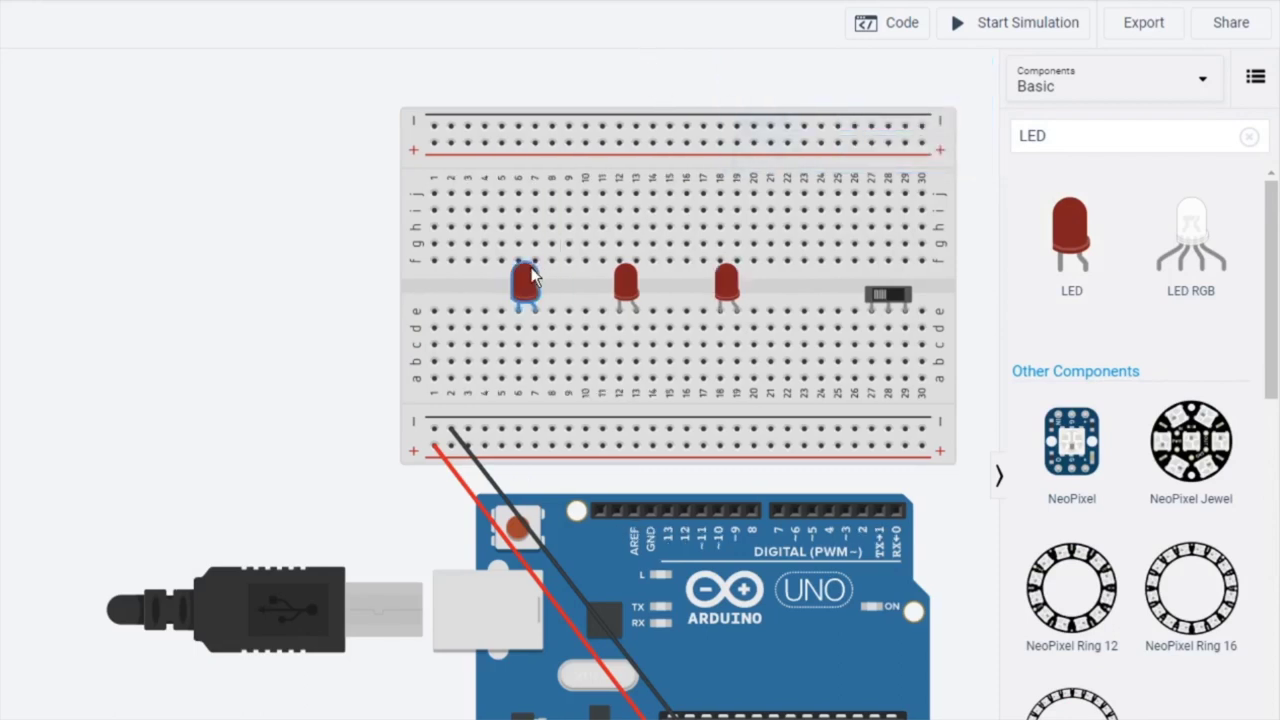
pyautogui.moveTo(817, 106); pyautogui.dragTo(620, 150)
# Step: Keep the left LED's colour set to red
pyautogui.click(355, 321)
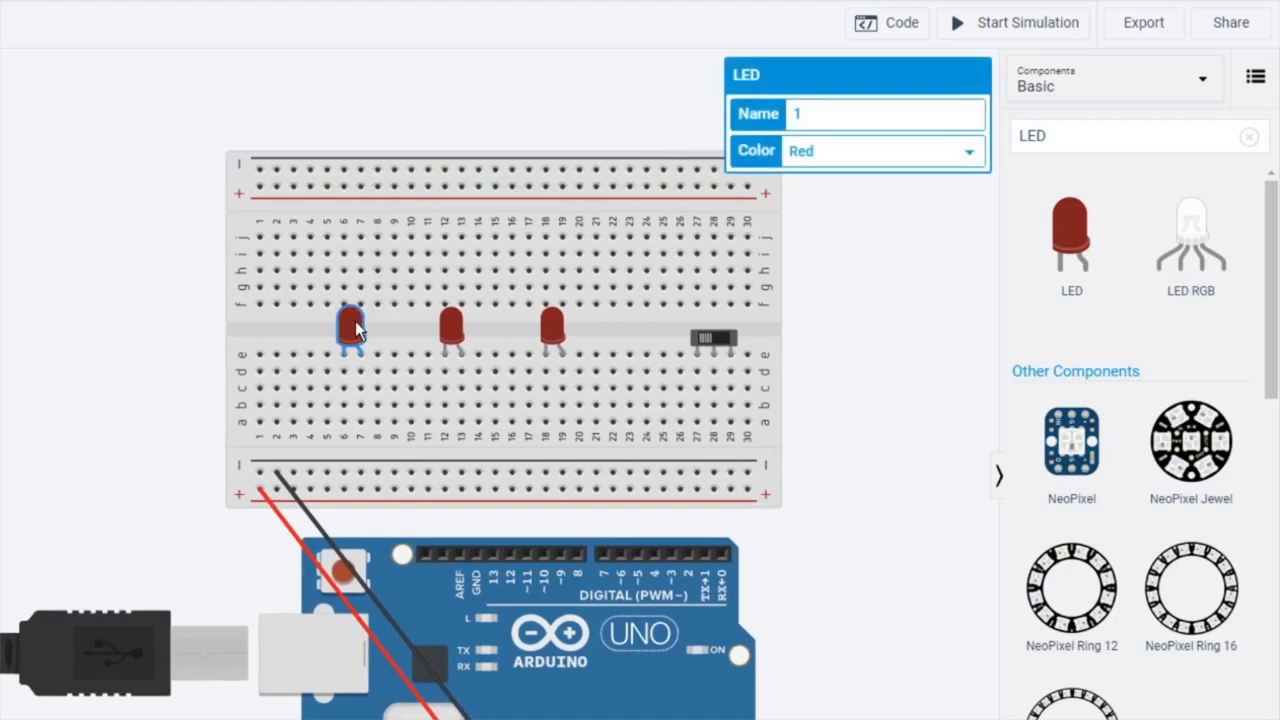
pyautogui.click(868, 151)
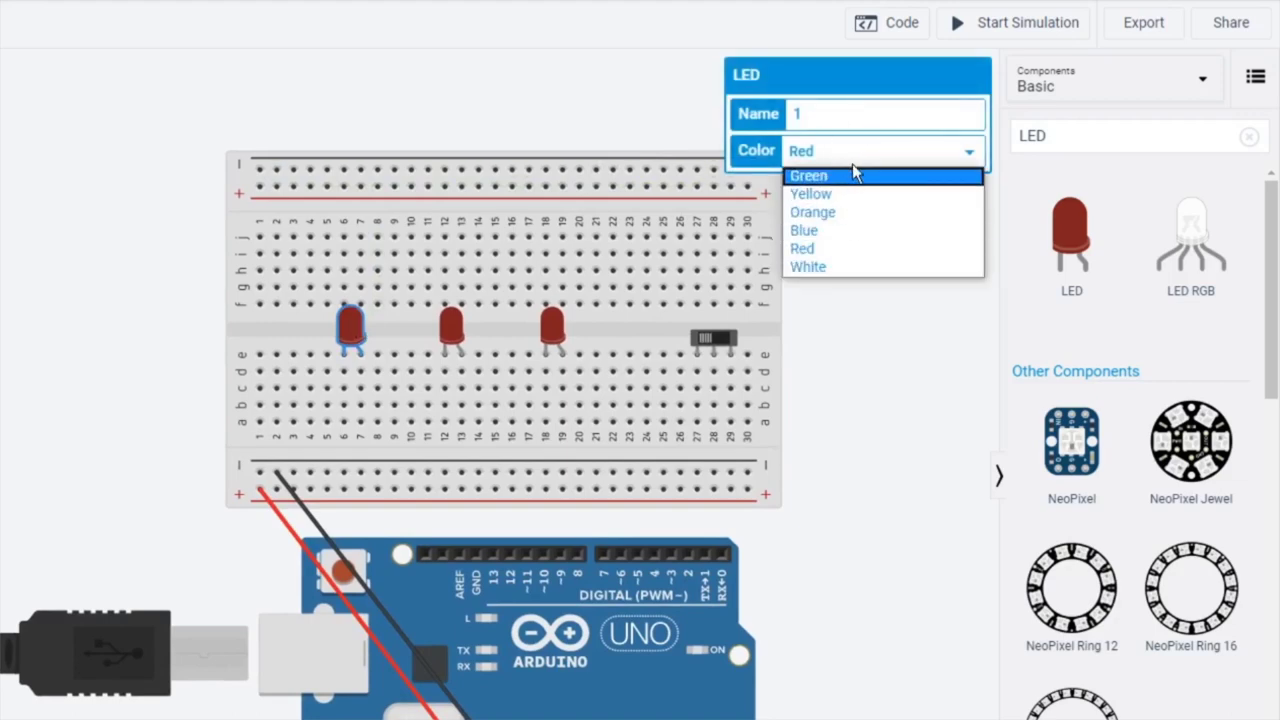
pyautogui.click(587, 113)
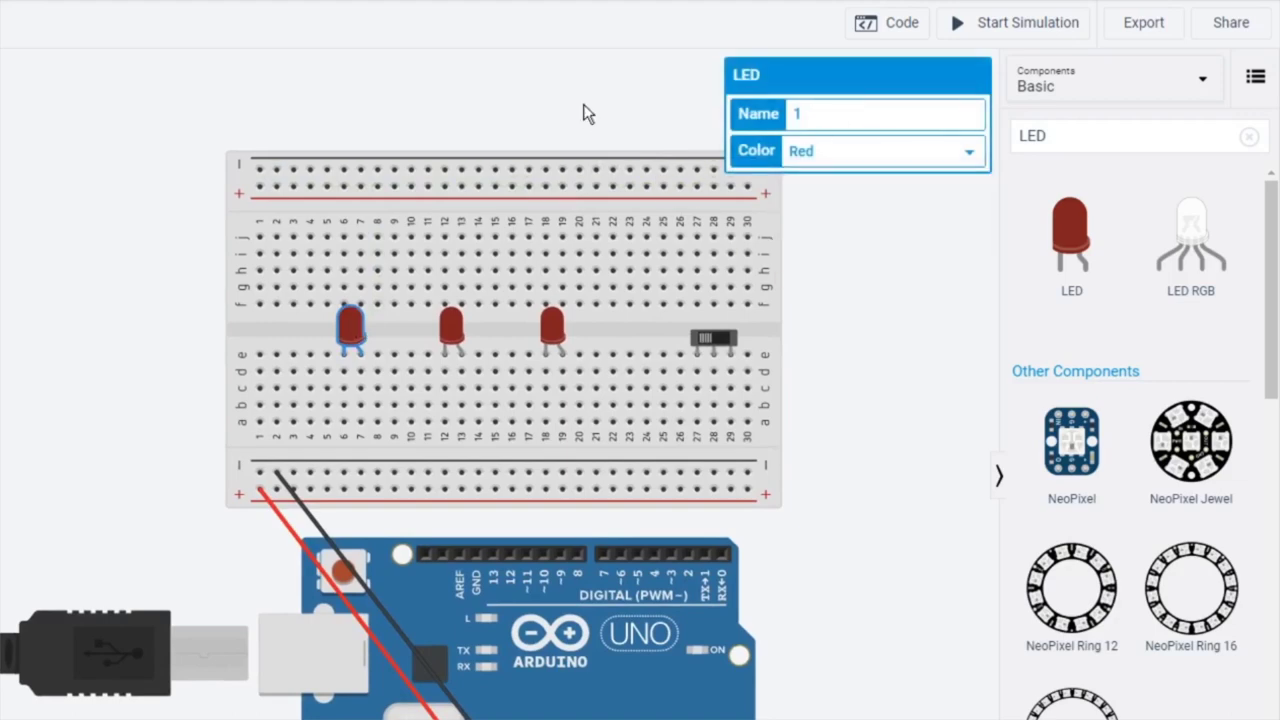
# Step: Change the middle LED's colour to yellow
pyautogui.click(587, 113)
pyautogui.click(464, 317)
pyautogui.click(451, 322)
pyautogui.click(855, 148)
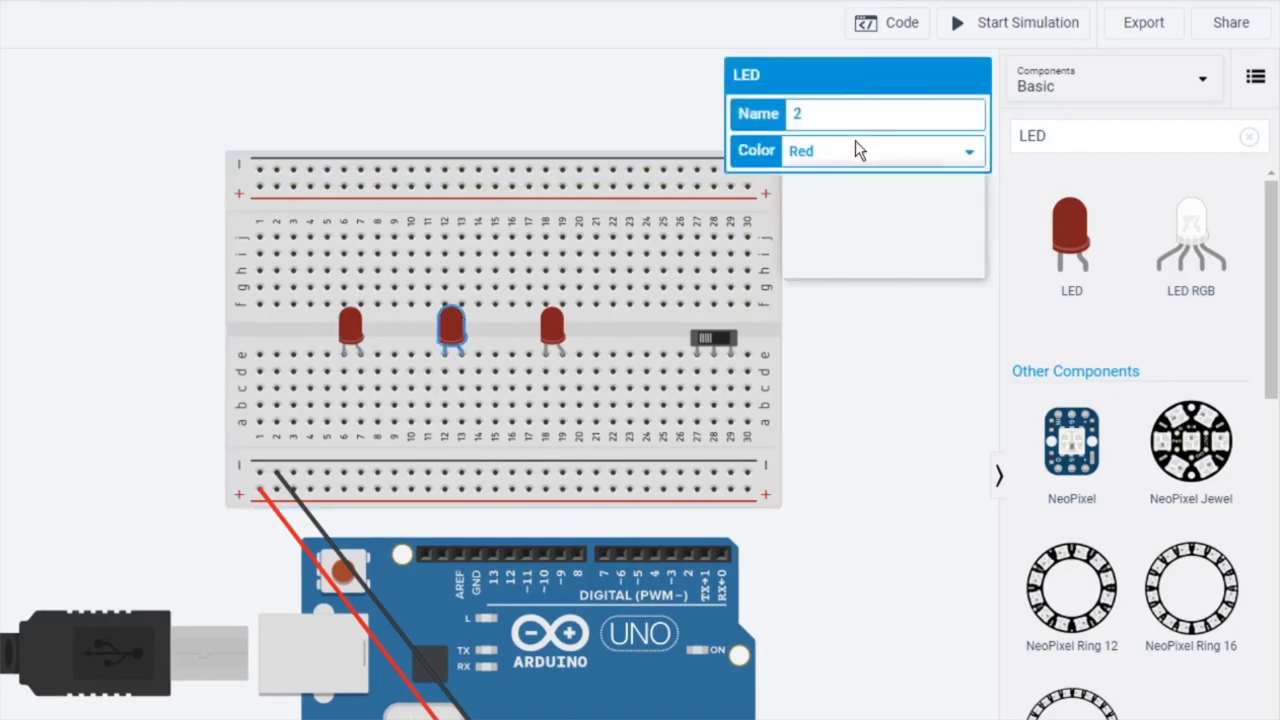
pyautogui.click(853, 196)
# Step: Change the right LED's colour to green
pyautogui.click(552, 329)
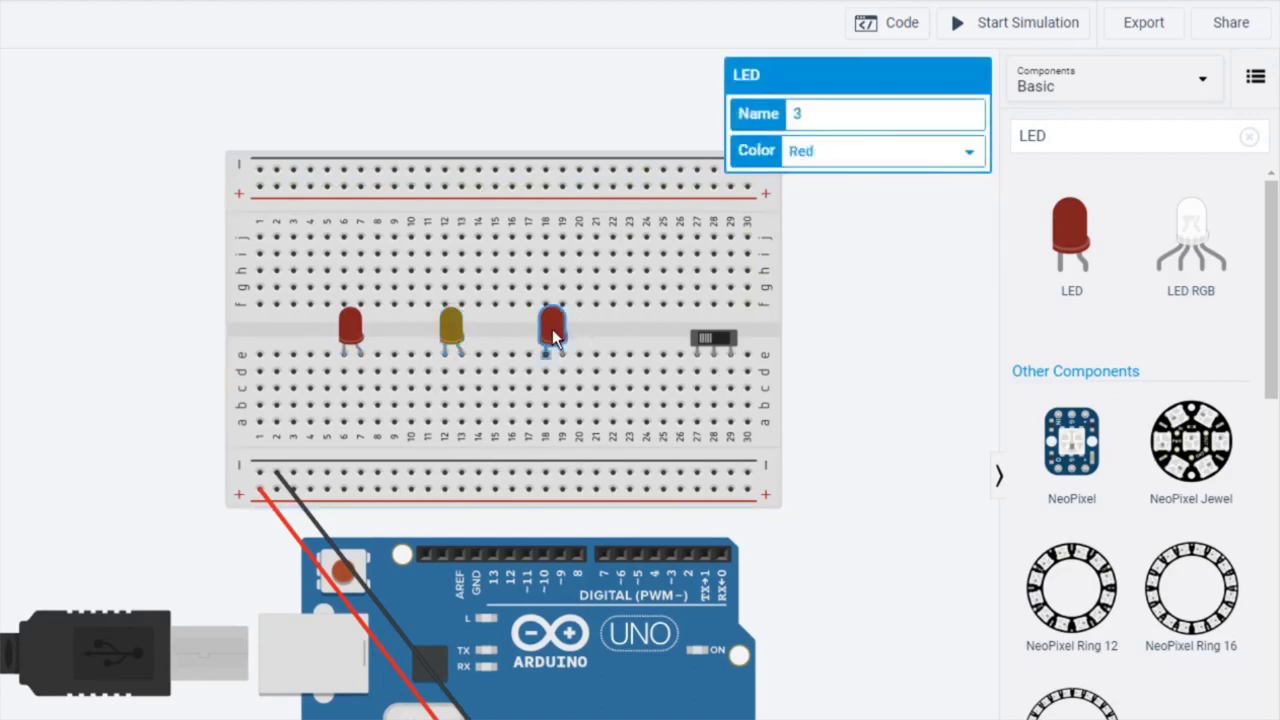
pyautogui.press('Escape')
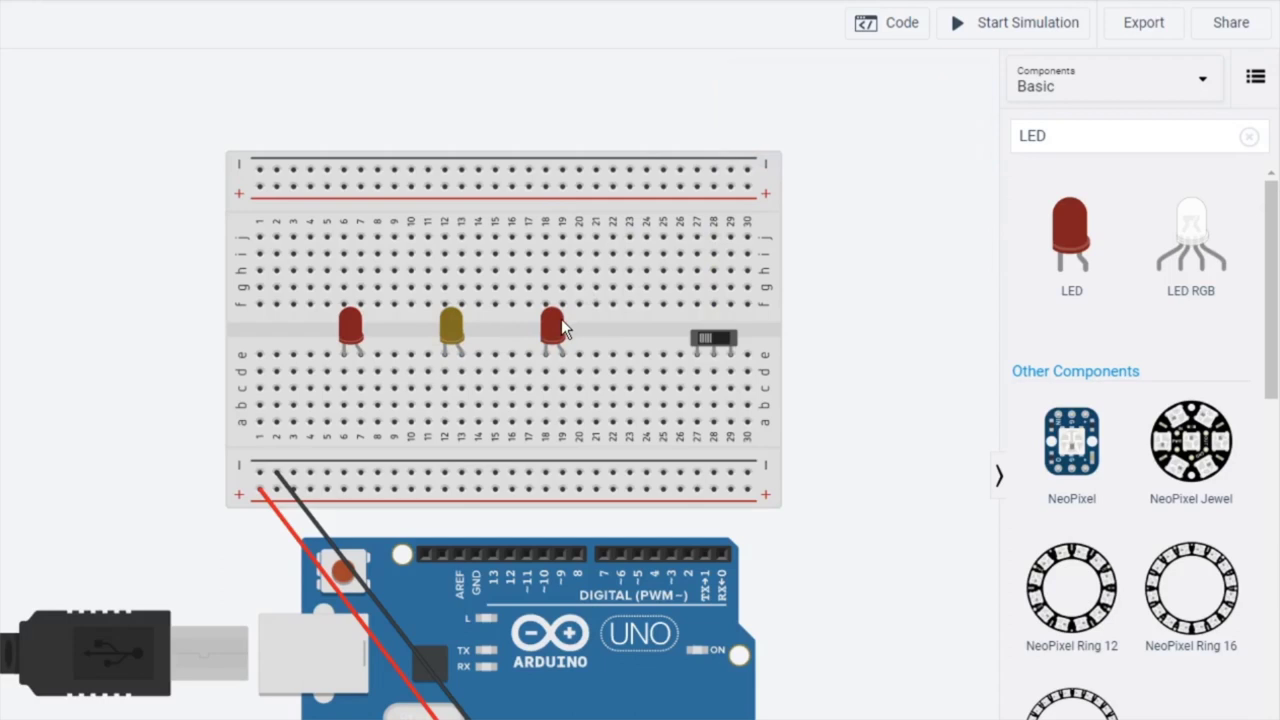
pyautogui.click(561, 319)
pyautogui.click(858, 151)
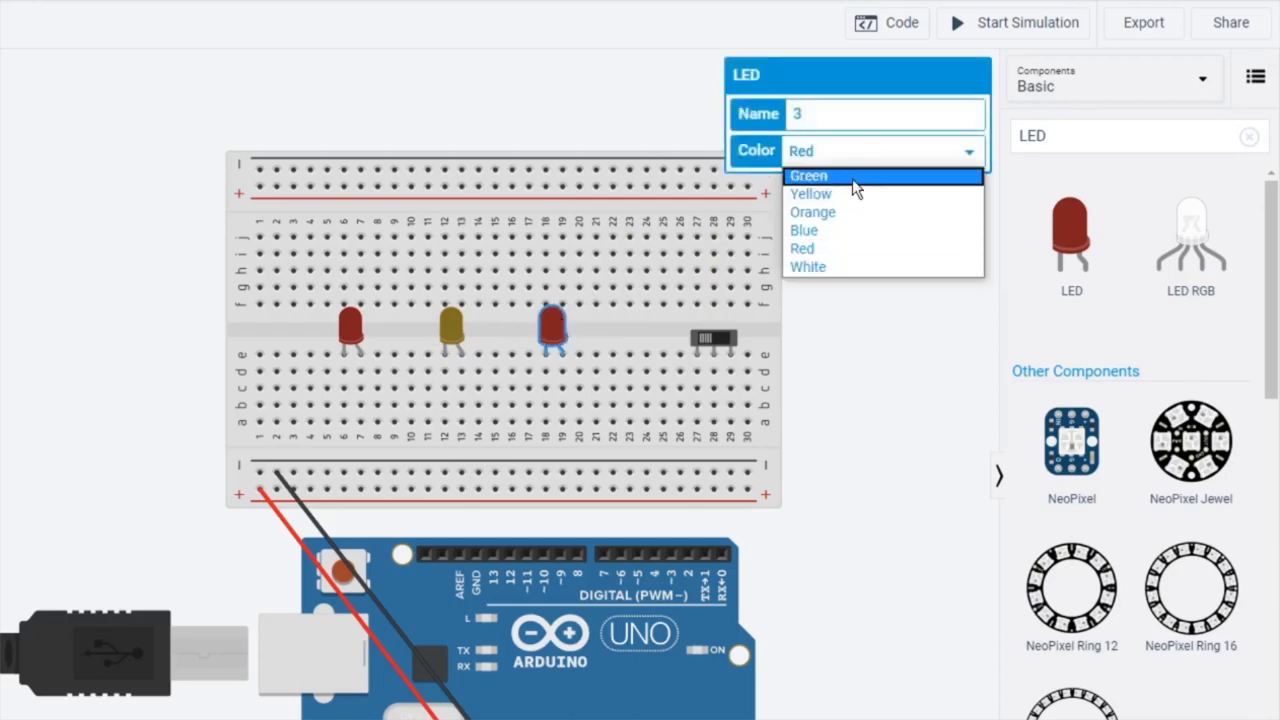
pyautogui.click(852, 177)
pyautogui.moveTo(841, 244); pyautogui.dragTo(913, 176)
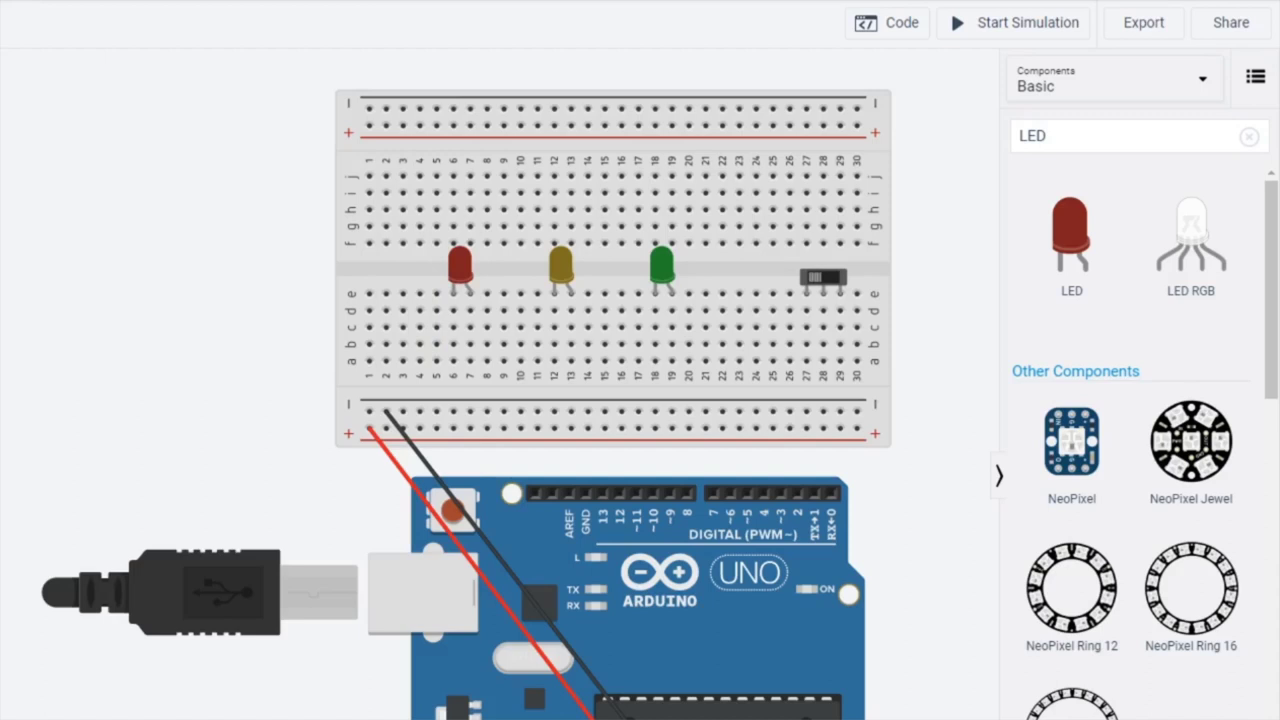
# Step: Run a yellow wire from breadboard column 7 under the red LED to Arduino pin 8
pyautogui.click(469, 328)
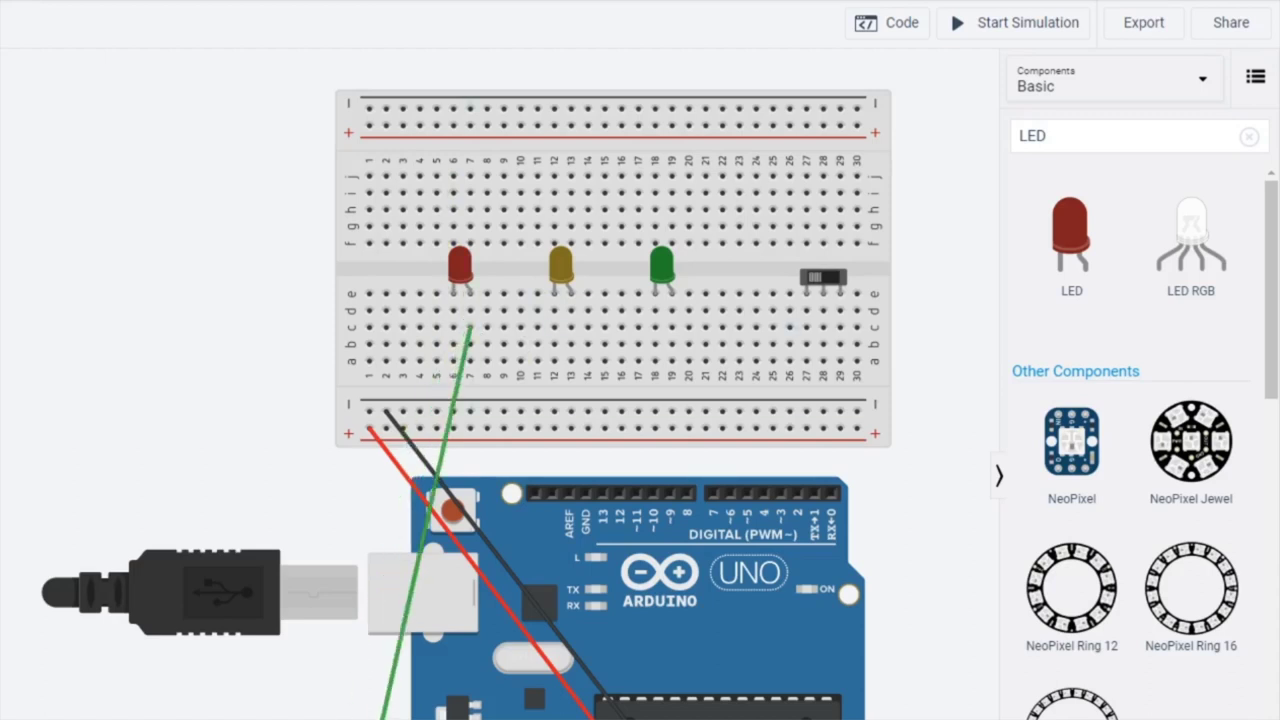
pyautogui.click(686, 494)
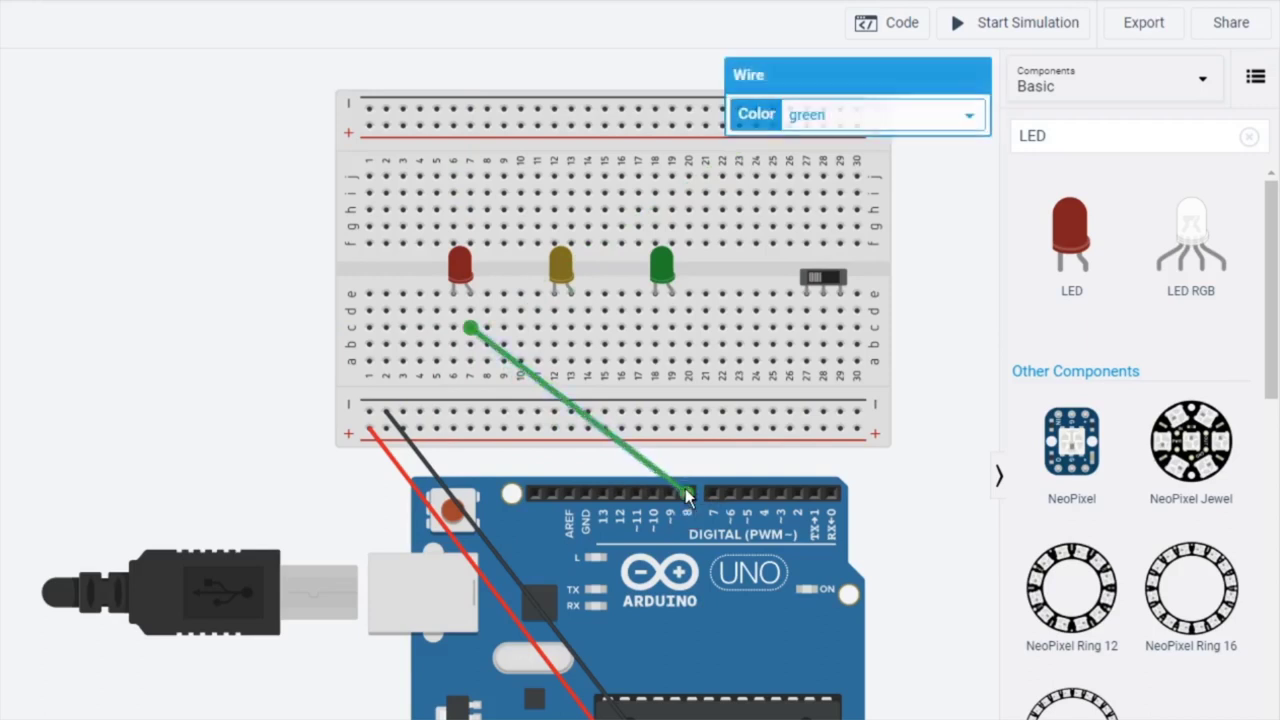
pyautogui.click(824, 116)
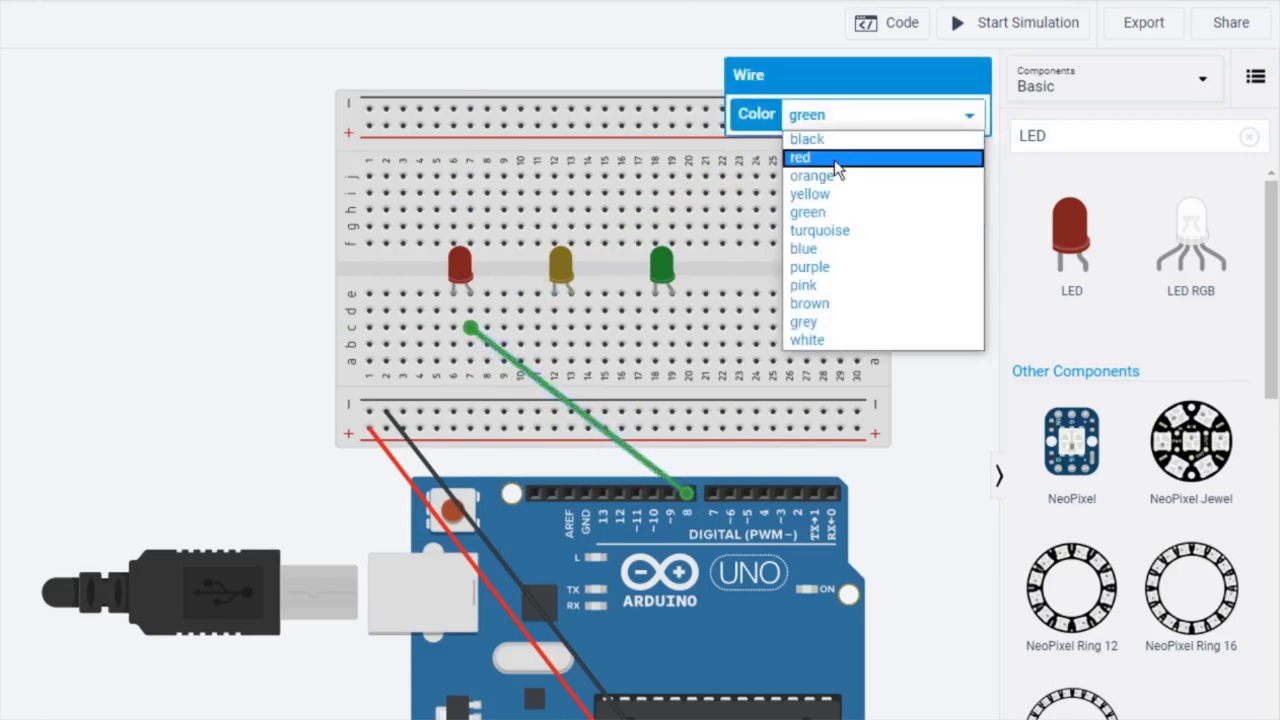
pyautogui.click(847, 191)
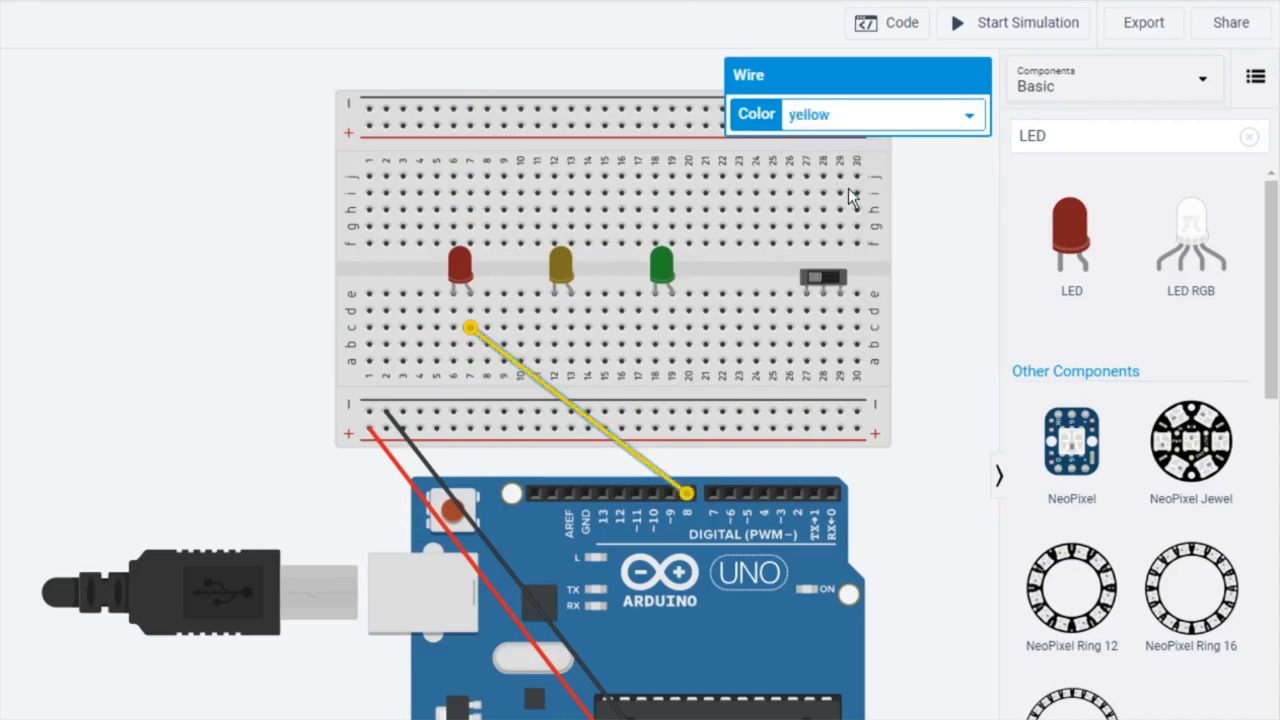
pyautogui.click(937, 270)
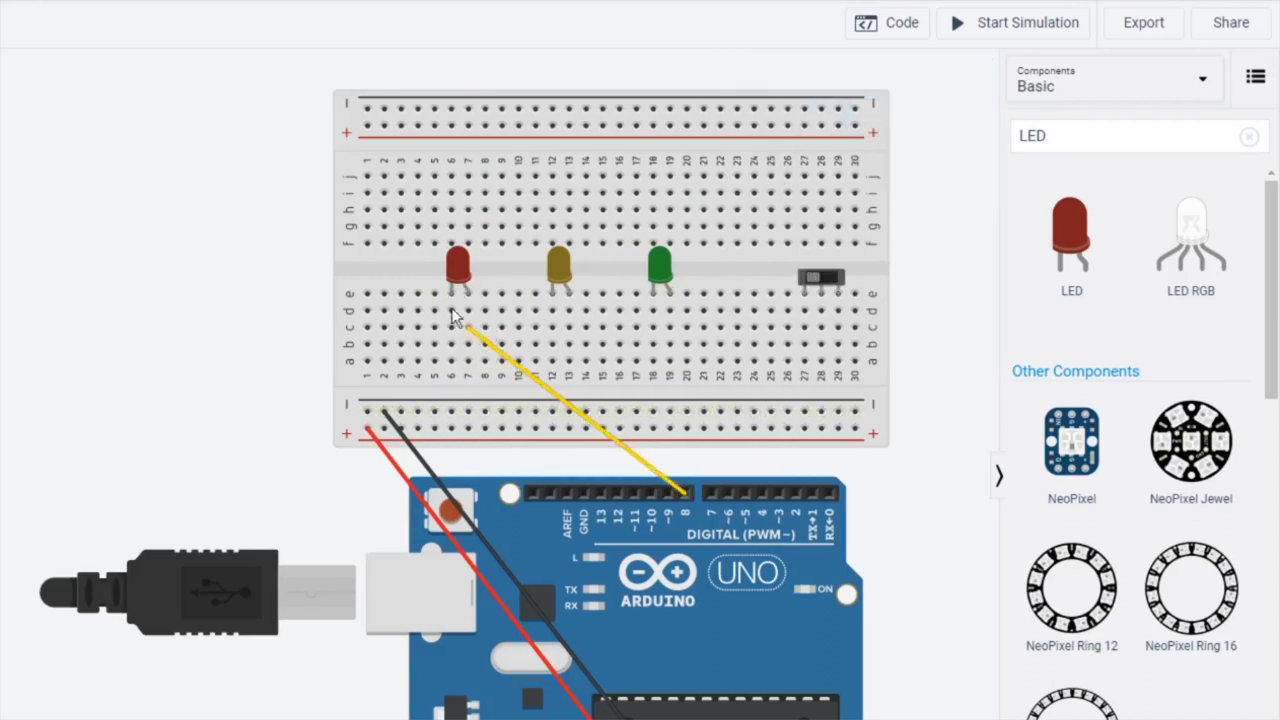
pyautogui.click(1116, 136)
# Step: Search 'res', place a resistor near column 6 and set its resistance to 220 Ω
pyautogui.press('BackSpace')
pyautogui.press('BackSpace')
pyautogui.press('BackSpace')
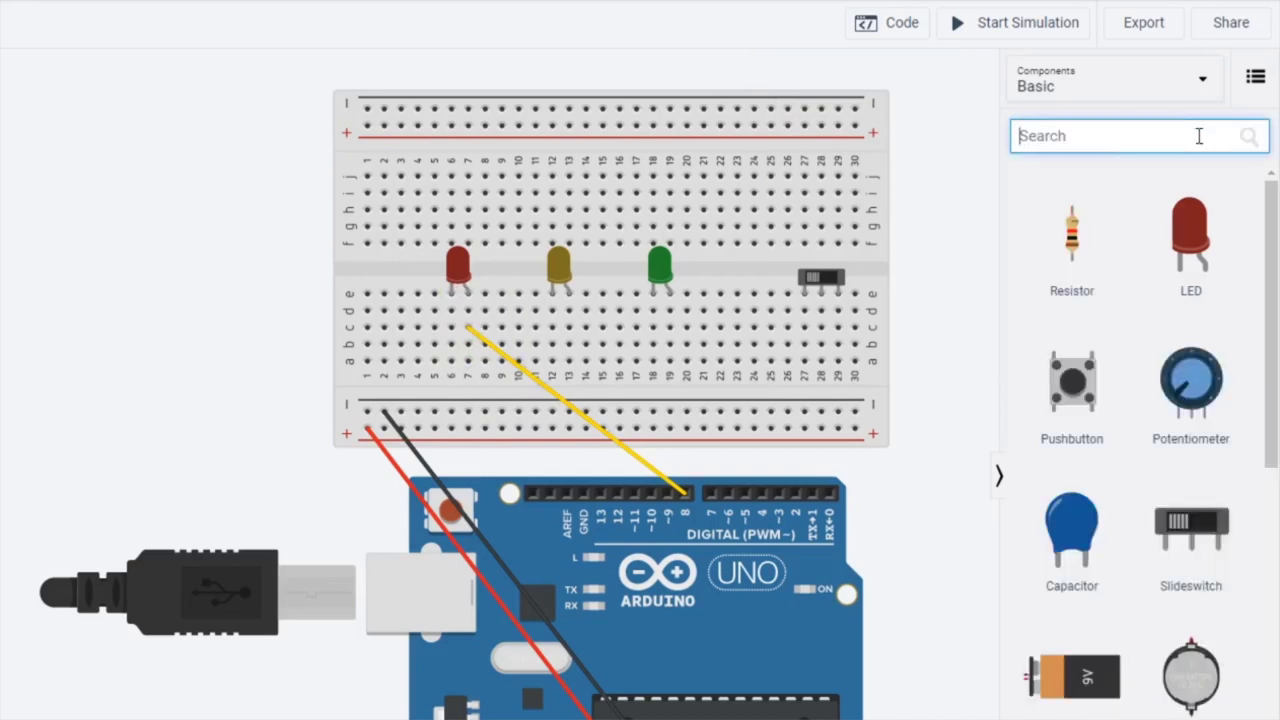
pyautogui.write('res')
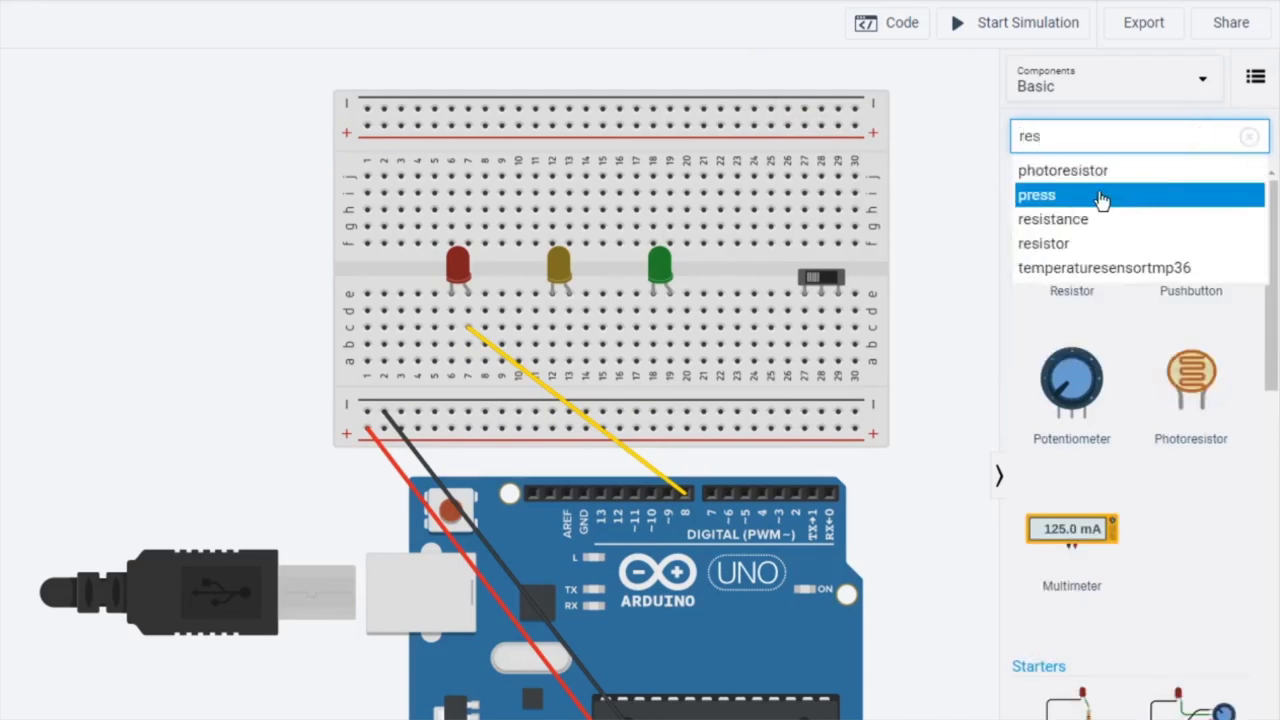
pyautogui.click(1097, 243)
pyautogui.moveTo(1097, 243); pyautogui.dragTo(462, 385)
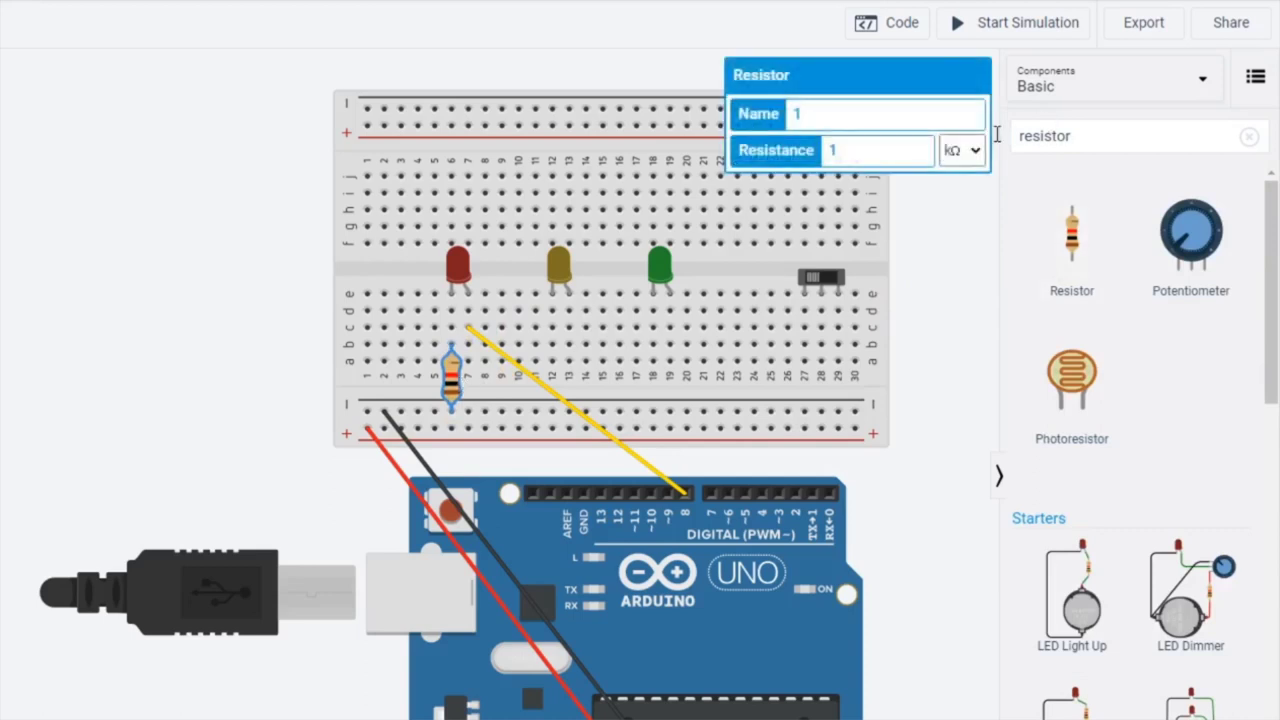
pyautogui.click(972, 152)
pyautogui.click(952, 249)
pyautogui.click(889, 149)
pyautogui.press('BackSpace')
pyautogui.write('220')
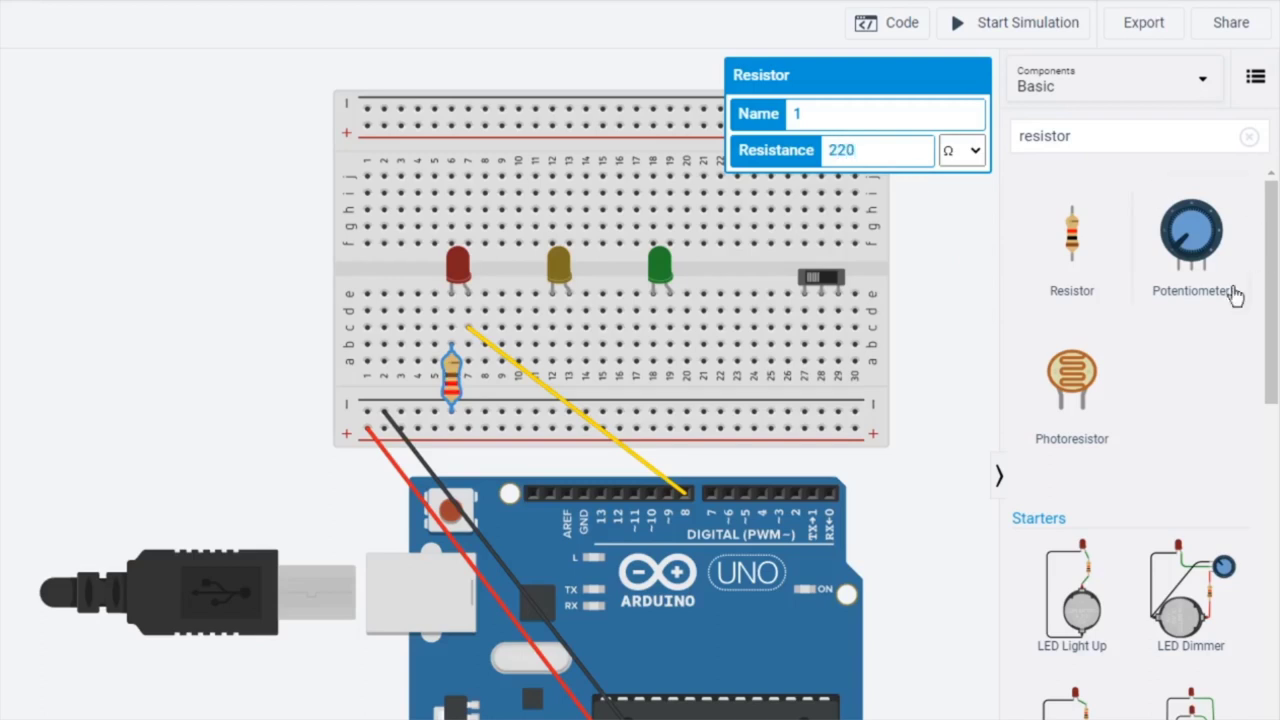
pyautogui.click(984, 256)
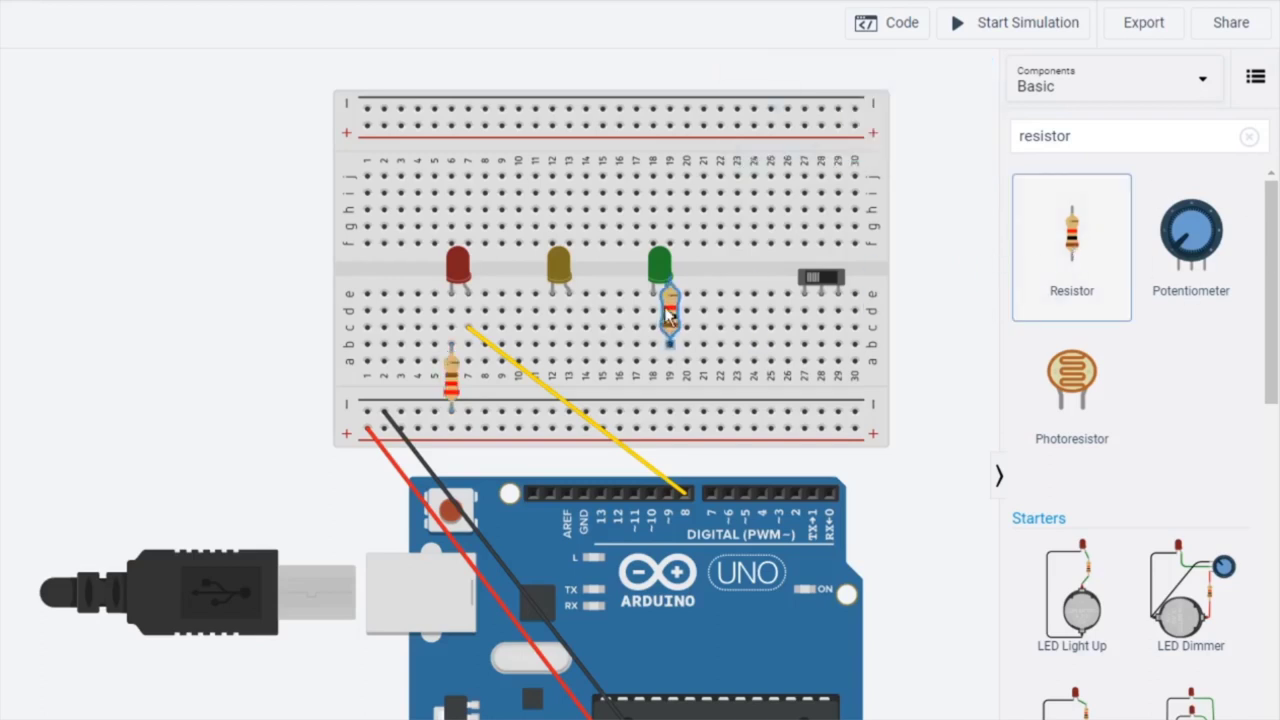